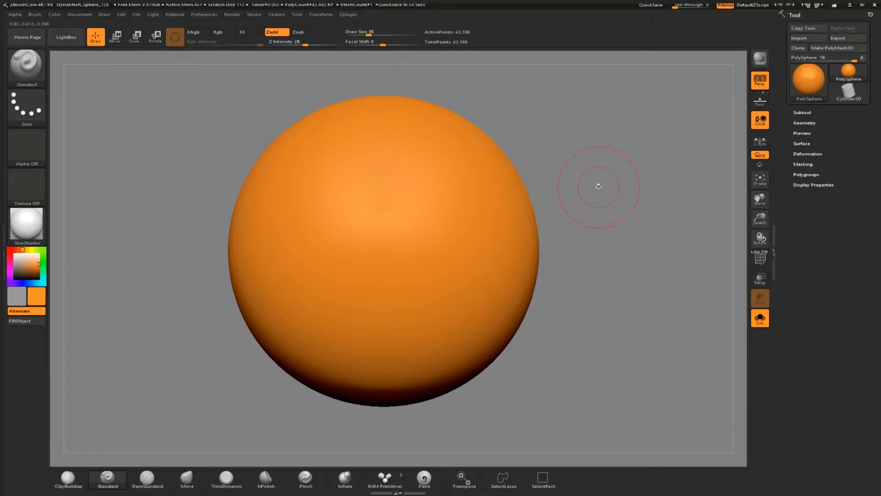
Select the Standard sculpting brush from the brush library.
{"action": "left_click", "coordinate": [24, 66]}
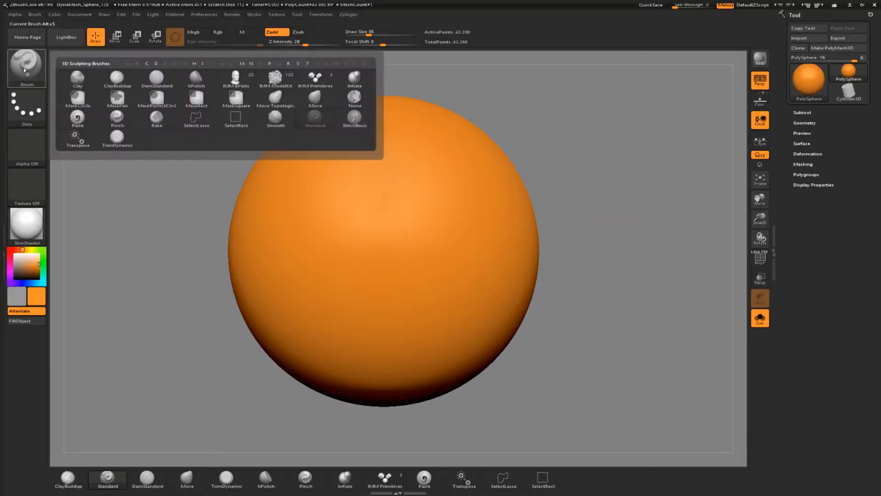
{"action": "key", "text": "s"}
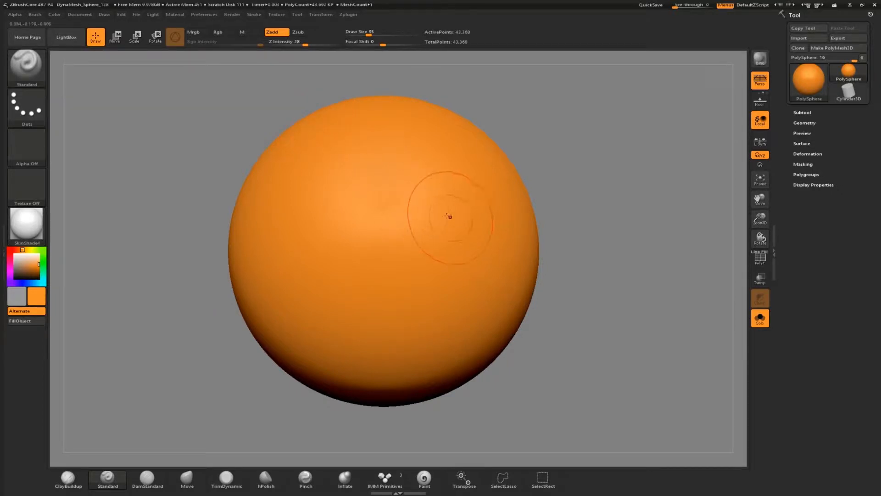
{"action": "left_click", "coordinate": [105, 483]}
Adjust the brush draw size, settling on 48.
{"action": "mouse_move", "coordinate": [370, 33]}
{"action": "left_mouse_down"}
{"action": "mouse_move", "coordinate": [390, 34]}
{"action": "mouse_move", "coordinate": [371, 34]}
{"action": "left_mouse_up"}
{"action": "mouse_move", "coordinate": [383, 248]}
{"action": "left_mouse_down"}
{"action": "mouse_move", "coordinate": [403, 245]}
{"action": "mouse_move", "coordinate": [383, 249]}
{"action": "left_mouse_up"}
{"action": "key", "text": "space"}
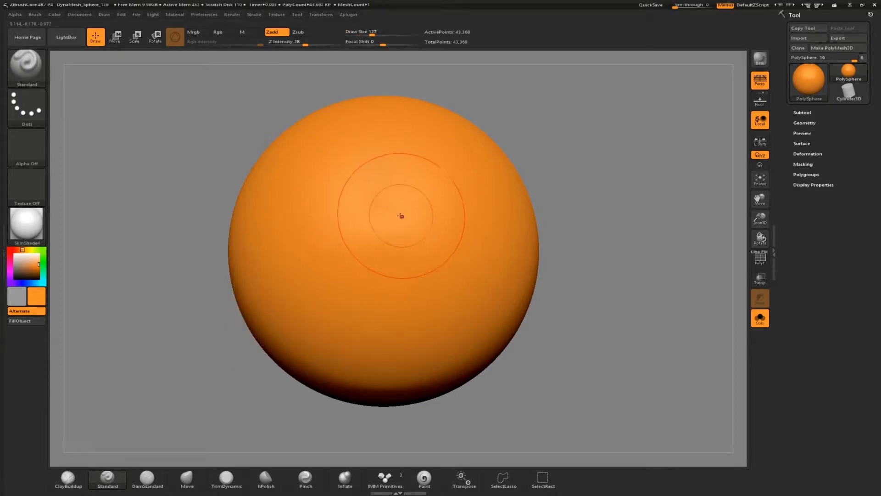
{"action": "key", "text": "s"}
{"action": "left_click_drag", "start_coordinate": [390, 236], "coordinate": [384, 236]}
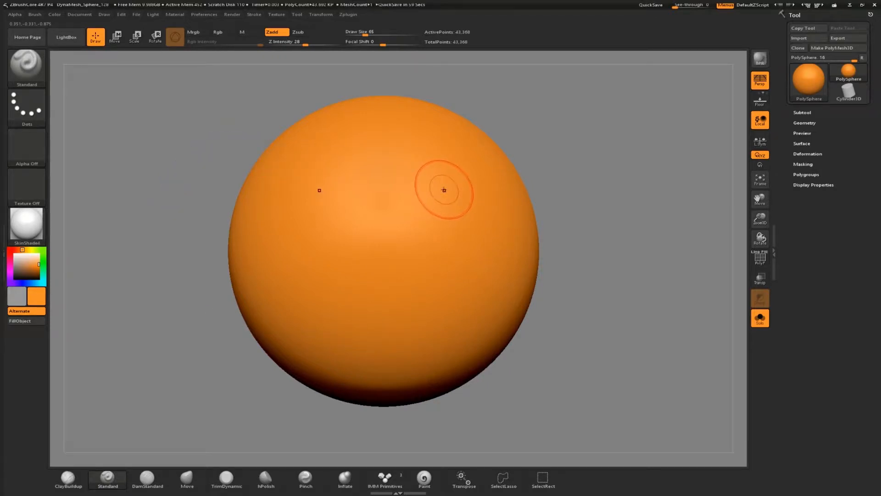
{"action": "key", "text": "s"}
{"action": "left_click_drag", "start_coordinate": [444, 191], "coordinate": [440, 191]}
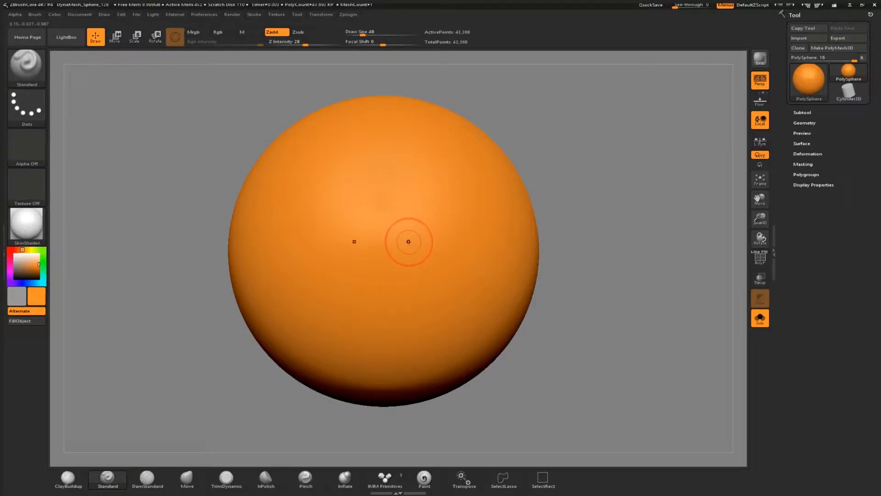
Activate radial symmetry with a radial count of 8.
{"action": "key", "text": "x"}
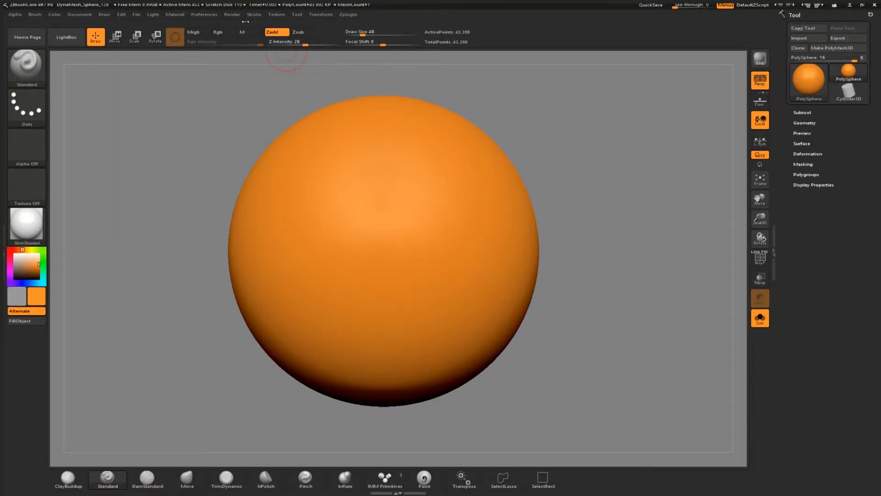
{"action": "left_click", "coordinate": [321, 14]}
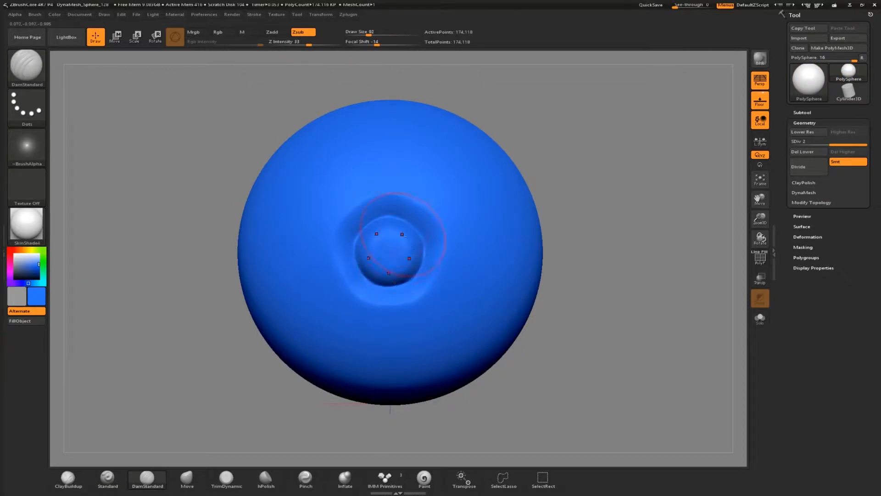
{"action": "left_click_drag", "start_coordinate": [376, 257], "coordinate": [398, 274]}
{"action": "mouse_move", "coordinate": [401, 214]}
{"action": "left_mouse_down"}
{"action": "mouse_move", "coordinate": [471, 157]}
{"action": "mouse_move", "coordinate": [467, 234]}
{"action": "mouse_move", "coordinate": [426, 237]}
{"action": "mouse_move", "coordinate": [441, 160]}
{"action": "mouse_move", "coordinate": [477, 202]}
{"action": "mouse_move", "coordinate": [425, 220]}
{"action": "mouse_move", "coordinate": [436, 178]}
{"action": "mouse_move", "coordinate": [465, 197]}
{"action": "left_mouse_up"}
Draw an S-shaped stroke across the sphere and undo it.
{"action": "key", "text": "s"}
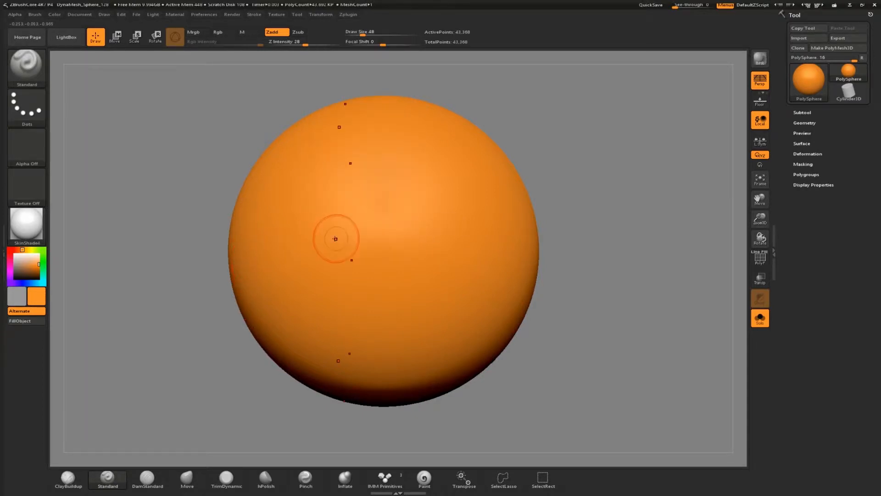
{"action": "mouse_move", "coordinate": [463, 148]}
{"action": "left_mouse_down"}
{"action": "mouse_move", "coordinate": [388, 149]}
{"action": "mouse_move", "coordinate": [357, 225]}
{"action": "mouse_move", "coordinate": [410, 292]}
{"action": "mouse_move", "coordinate": [328, 333]}
{"action": "mouse_move", "coordinate": [324, 276]}
{"action": "left_mouse_up"}
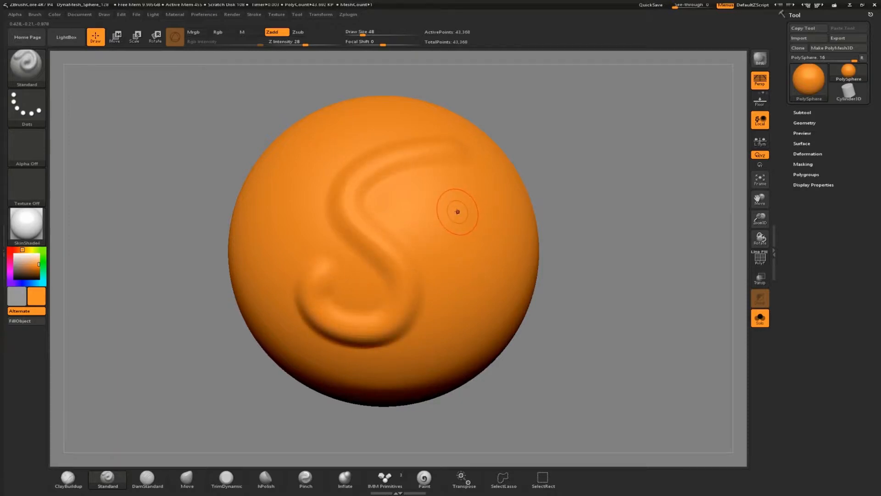
{"action": "key", "text": "ctrl+z"}
Set the draw size to 46, draw another S curve on the sphere, and undo it.
{"action": "key", "text": "s"}
{"action": "left_click_drag", "start_coordinate": [434, 174], "coordinate": [439, 174]}
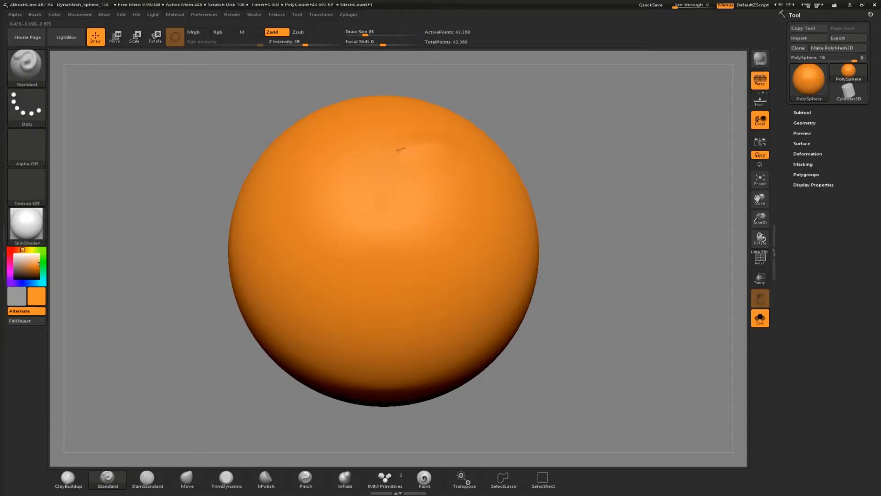
{"action": "mouse_move", "coordinate": [366, 176]}
{"action": "left_mouse_down"}
{"action": "mouse_move", "coordinate": [367, 211]}
{"action": "mouse_move", "coordinate": [428, 267]}
{"action": "mouse_move", "coordinate": [429, 299]}
{"action": "mouse_move", "coordinate": [404, 328]}
{"action": "mouse_move", "coordinate": [358, 334]}
{"action": "mouse_move", "coordinate": [329, 309]}
{"action": "left_mouse_up"}
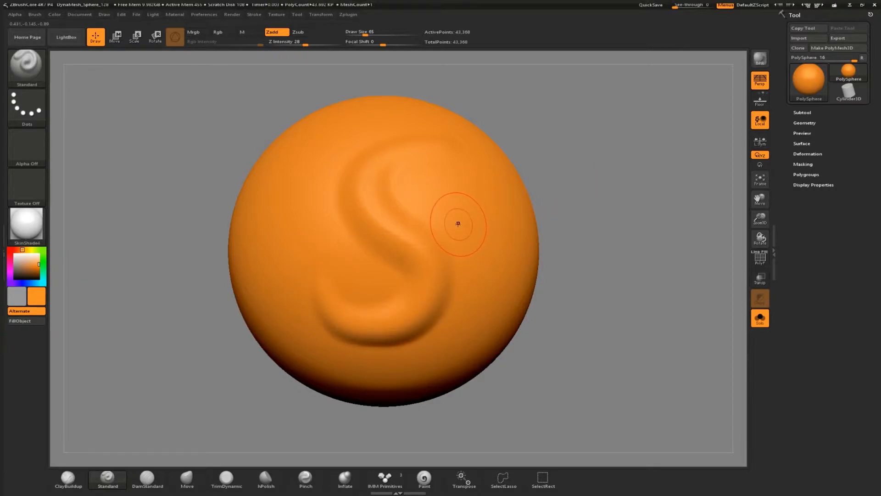
{"action": "key", "text": "ctrl+z"}
Enlarge the brush to 81, sculpt a long S stroke down the sphere, and undo it.
{"action": "key", "text": "s"}
{"action": "left_click_drag", "start_coordinate": [397, 221], "coordinate": [401, 222]}
{"action": "key", "text": "s"}
{"action": "mouse_move", "coordinate": [442, 179]}
{"action": "left_mouse_down"}
{"action": "mouse_move", "coordinate": [415, 172]}
{"action": "mouse_move", "coordinate": [349, 193]}
{"action": "mouse_move", "coordinate": [308, 232]}
{"action": "mouse_move", "coordinate": [317, 268]}
{"action": "mouse_move", "coordinate": [404, 316]}
{"action": "mouse_move", "coordinate": [387, 345]}
{"action": "mouse_move", "coordinate": [351, 360]}
{"action": "mouse_move", "coordinate": [325, 351]}
{"action": "left_mouse_up"}
{"action": "key", "text": "alt"}
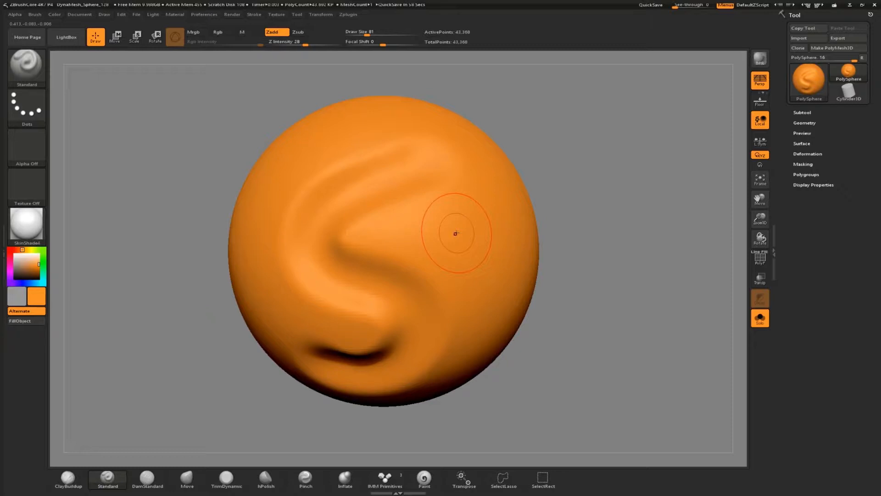
{"action": "key", "text": "ctrl+z"}
Set the draw size back to 46 and switch the stroke type to FreeHand.
{"action": "key", "text": "s"}
{"action": "left_click_drag", "start_coordinate": [437, 229], "coordinate": [434, 229]}
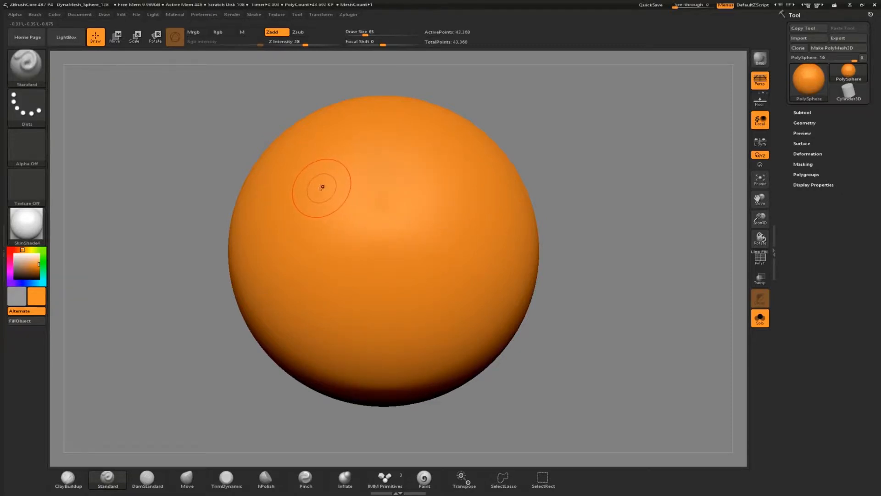
{"action": "left_click", "coordinate": [24, 119]}
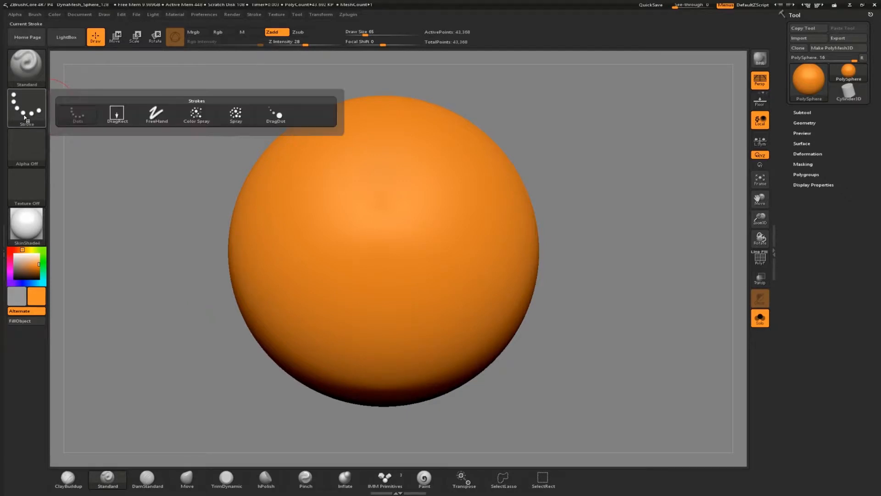
{"action": "left_click", "coordinate": [155, 117]}
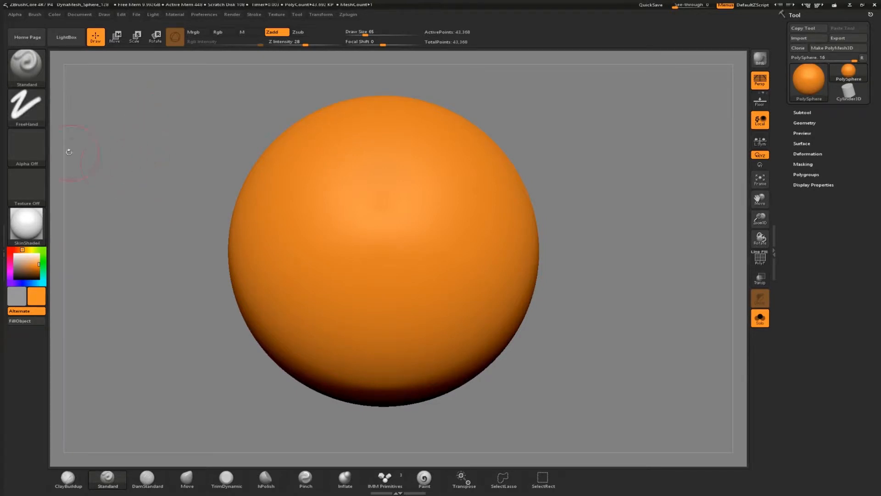
Choose Alpha 33 and sculpt an S-shaped stroke on the sphere with it.
{"action": "left_click", "coordinate": [34, 157]}
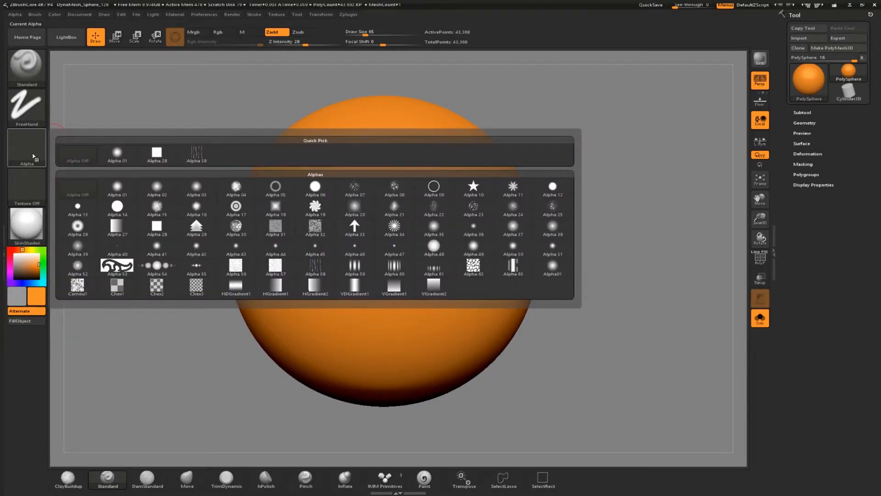
{"action": "left_click", "coordinate": [362, 234]}
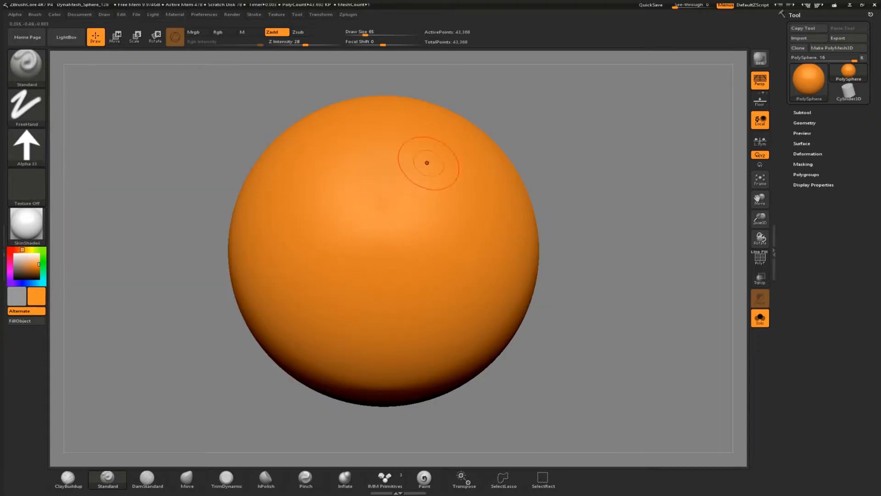
{"action": "mouse_move", "coordinate": [438, 148]}
{"action": "left_mouse_down"}
{"action": "mouse_move", "coordinate": [406, 157]}
{"action": "mouse_move", "coordinate": [351, 198]}
{"action": "mouse_move", "coordinate": [337, 234]}
{"action": "mouse_move", "coordinate": [355, 269]}
{"action": "mouse_move", "coordinate": [422, 282]}
{"action": "mouse_move", "coordinate": [407, 351]}
{"action": "mouse_move", "coordinate": [342, 319]}
{"action": "left_mouse_up"}
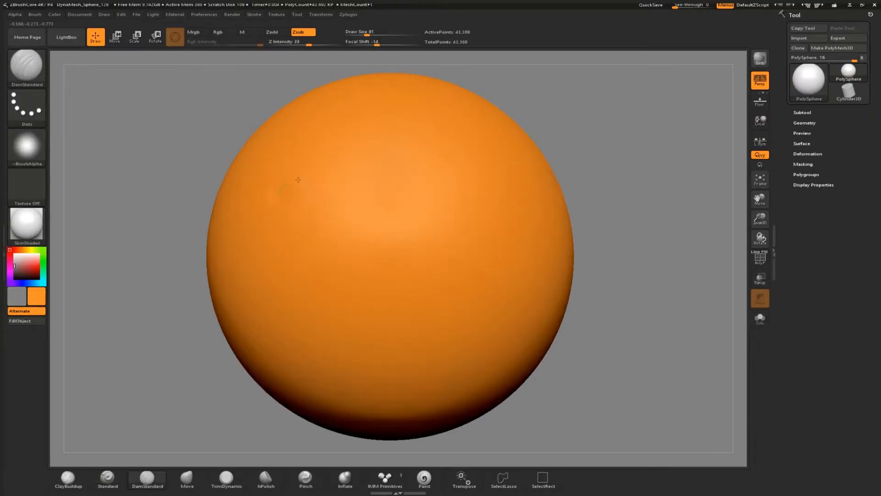
Sculpt DamStandard strokes across the sphere, undoing and redrawing them.
{"action": "mouse_move", "coordinate": [312, 195]}
{"action": "left_mouse_down"}
{"action": "mouse_move", "coordinate": [228, 248]}
{"action": "mouse_move", "coordinate": [294, 269]}
{"action": "mouse_move", "coordinate": [521, 270]}
{"action": "mouse_move", "coordinate": [404, 381]}
{"action": "mouse_move", "coordinate": [547, 322]}
{"action": "left_mouse_up"}
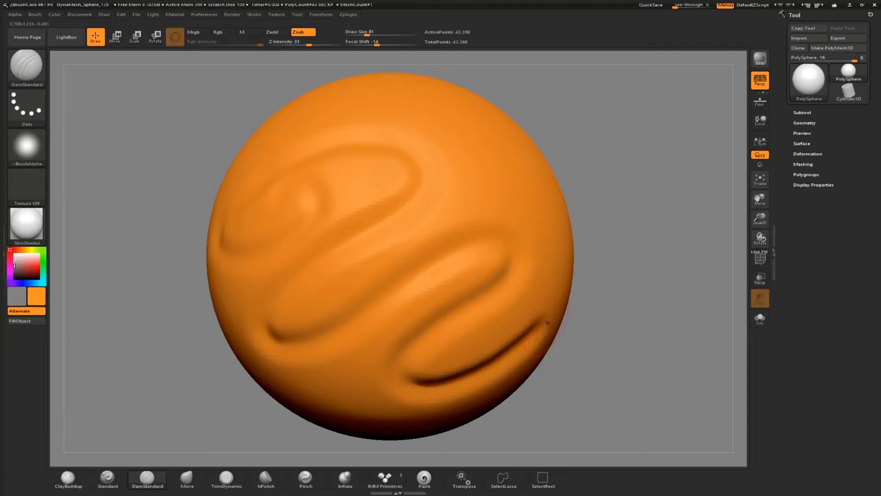
{"action": "key", "text": "ctrl+z"}
{"action": "mouse_move", "coordinate": [310, 185]}
{"action": "left_mouse_down"}
{"action": "mouse_move", "coordinate": [295, 183]}
{"action": "mouse_move", "coordinate": [259, 239]}
{"action": "mouse_move", "coordinate": [408, 220]}
{"action": "mouse_move", "coordinate": [443, 287]}
{"action": "mouse_move", "coordinate": [413, 380]}
{"action": "left_mouse_up"}
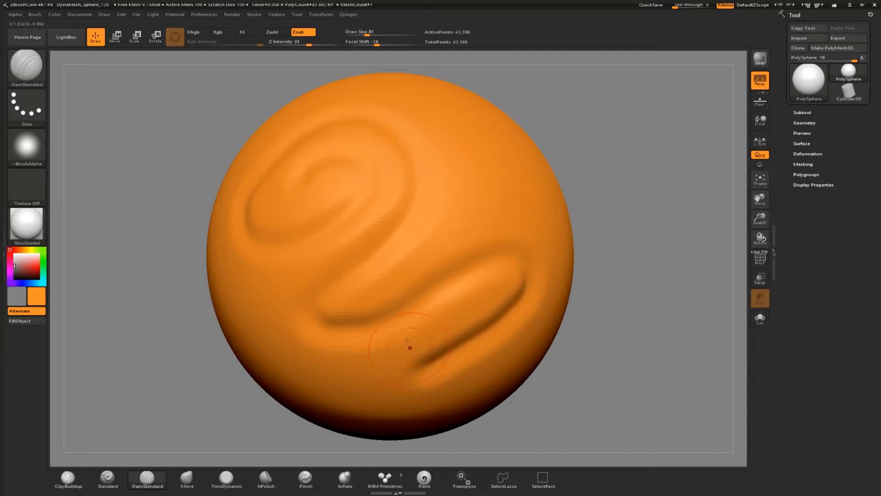
{"action": "key", "text": "ctrl+z"}
{"action": "mouse_move", "coordinate": [324, 177]}
{"action": "left_mouse_down"}
{"action": "mouse_move", "coordinate": [276, 236]}
{"action": "mouse_move", "coordinate": [440, 208]}
{"action": "mouse_move", "coordinate": [394, 326]}
{"action": "mouse_move", "coordinate": [448, 372]}
{"action": "mouse_move", "coordinate": [424, 381]}
{"action": "left_mouse_up"}
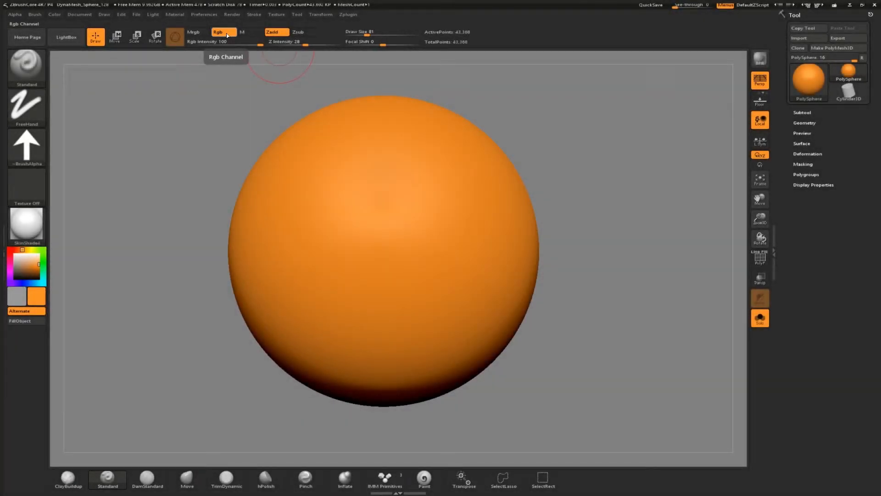
Turn off Zadd, pick a blue colour, and paint blue strokes on the sphere.
{"action": "left_click", "coordinate": [284, 33]}
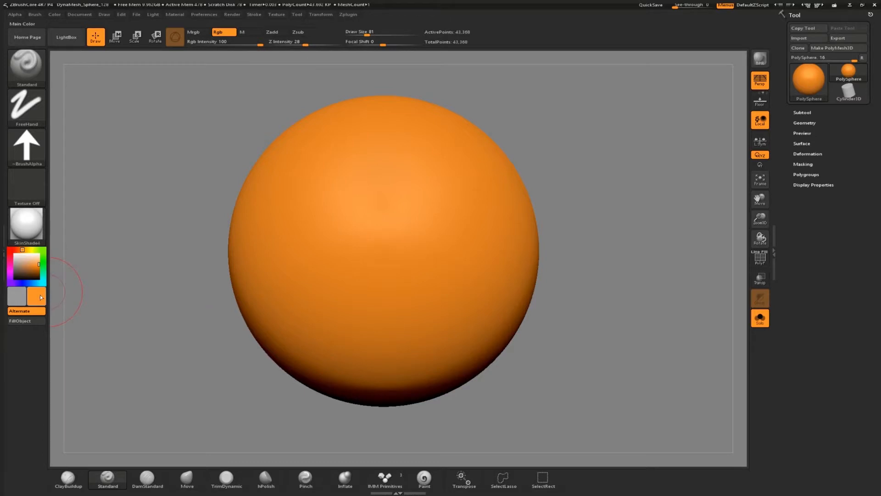
{"action": "left_click_drag", "start_coordinate": [41, 285], "coordinate": [31, 283]}
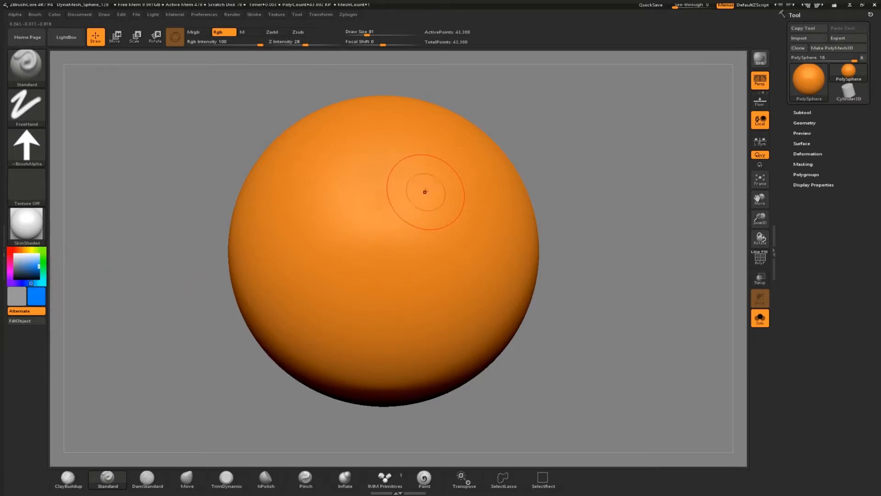
{"action": "mouse_move", "coordinate": [415, 175]}
{"action": "left_mouse_down"}
{"action": "mouse_move", "coordinate": [373, 197]}
{"action": "mouse_move", "coordinate": [355, 225]}
{"action": "mouse_move", "coordinate": [368, 248]}
{"action": "mouse_move", "coordinate": [408, 260]}
{"action": "mouse_move", "coordinate": [421, 286]}
{"action": "left_mouse_up"}
{"action": "left_click_drag", "start_coordinate": [406, 308], "coordinate": [374, 315]}
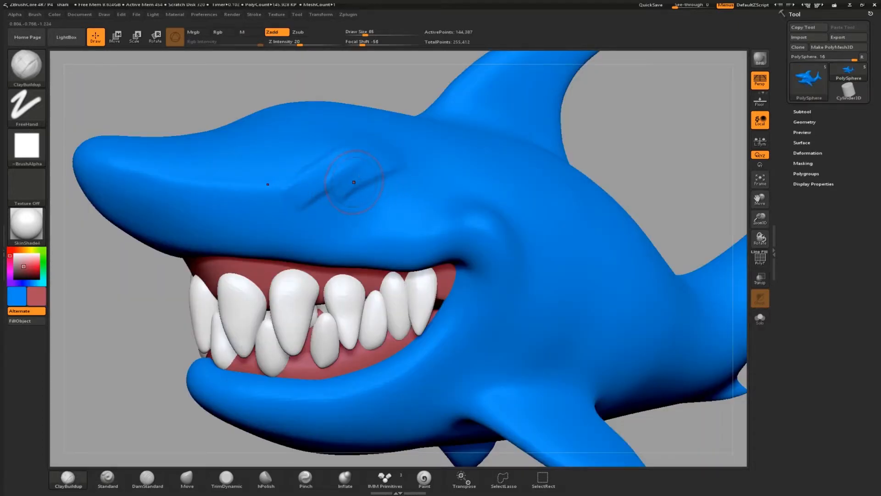
Smooth out the stroke above the shark's eye and enlarge the Smooth brush to 107.
{"action": "mouse_move", "coordinate": [318, 181]}
{"action": "left_mouse_down"}
{"action": "mouse_move", "coordinate": [229, 189]}
{"action": "mouse_move", "coordinate": [245, 188]}
{"action": "mouse_move", "coordinate": [257, 213]}
{"action": "mouse_move", "coordinate": [296, 199]}
{"action": "left_mouse_up"}
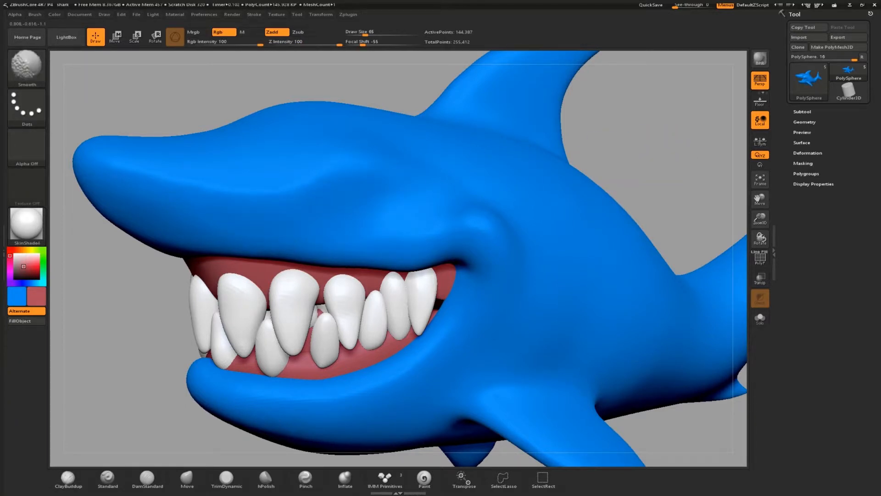
{"action": "key", "text": "s"}
{"action": "mouse_move", "coordinate": [425, 225]}
{"action": "left_mouse_down"}
{"action": "mouse_move", "coordinate": [475, 253]}
{"action": "mouse_move", "coordinate": [467, 227]}
{"action": "left_mouse_up"}
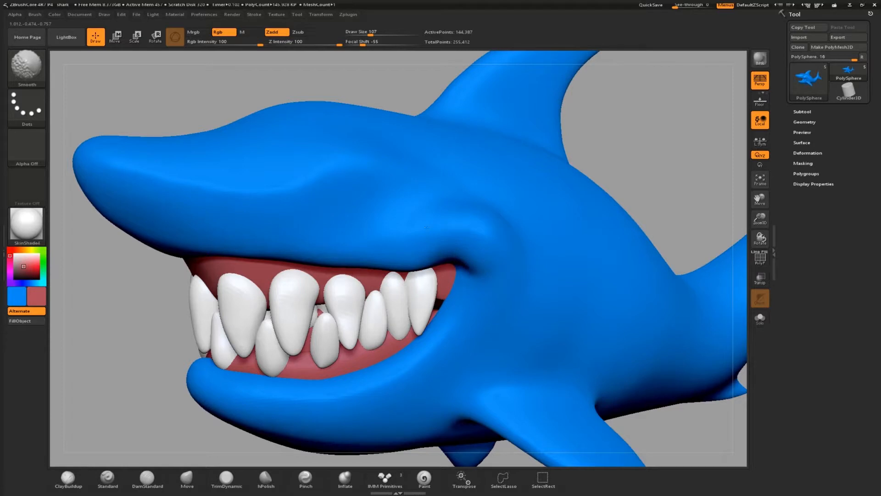
Set the ClayBuildup and Smooth brush draw sizes to about 100.
{"action": "key", "text": "s"}
{"action": "key", "text": "s"}
{"action": "left_click_drag", "start_coordinate": [357, 210], "coordinate": [352, 209]}
{"action": "key", "text": "shift"}
{"action": "key", "text": "s"}
{"action": "left_click_drag", "start_coordinate": [233, 183], "coordinate": [213, 184]}
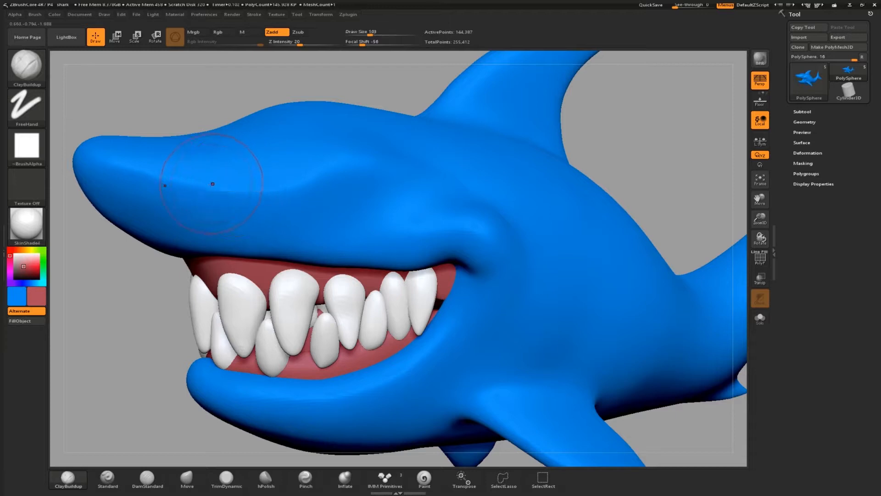
Select the DamStandard brush and smooth across the top of the shark's head.
{"action": "left_click", "coordinate": [148, 480]}
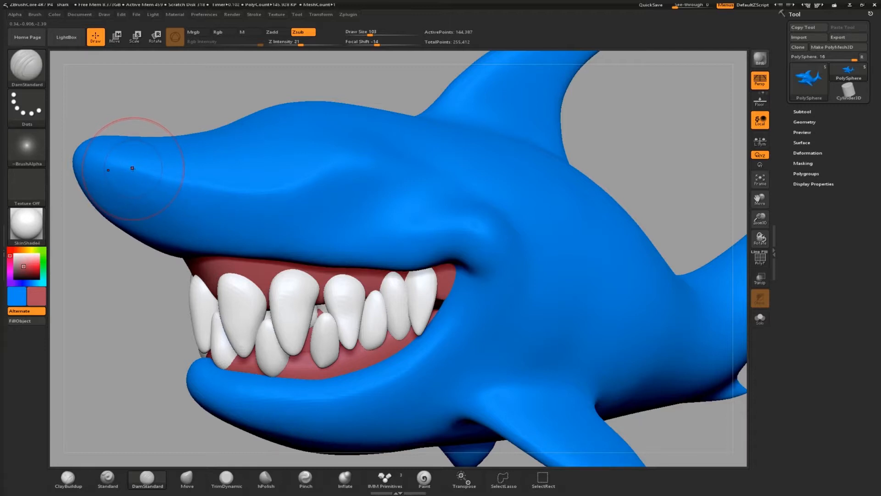
{"action": "key", "text": "shift"}
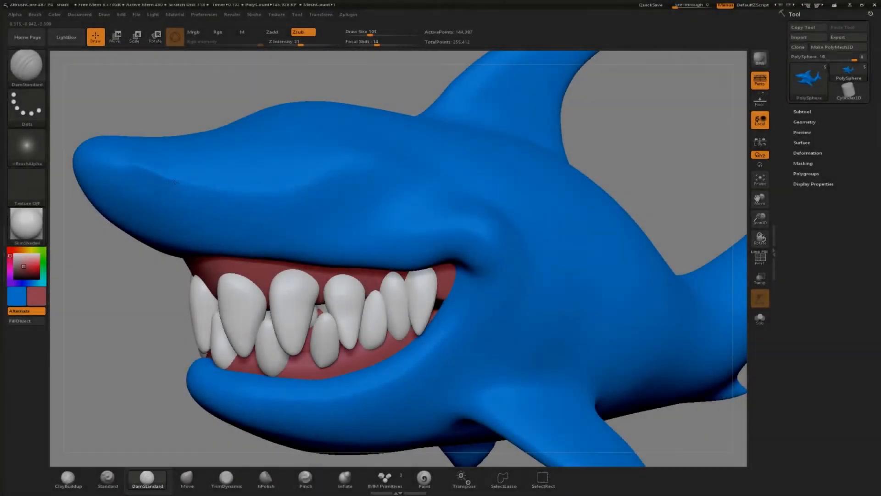
{"action": "mouse_move", "coordinate": [174, 183]}
{"action": "left_mouse_down"}
{"action": "mouse_move", "coordinate": [259, 195]}
{"action": "mouse_move", "coordinate": [363, 155]}
{"action": "left_mouse_up"}
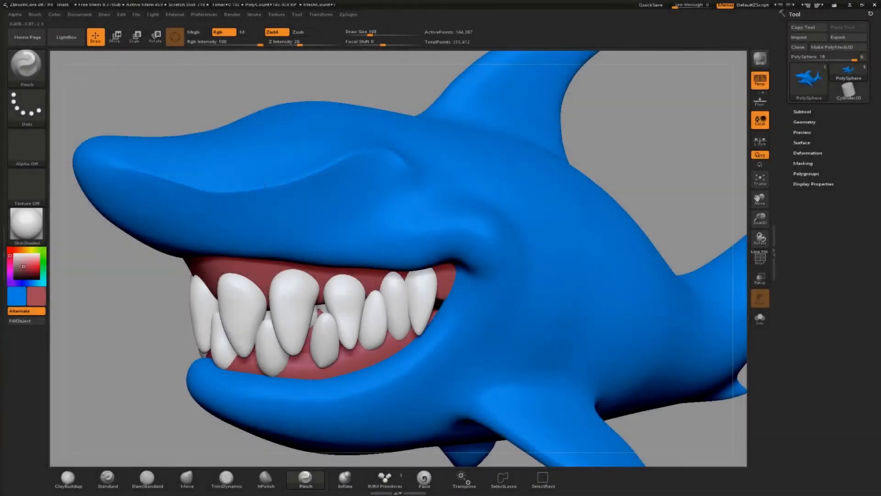
Set the Pinch brush draw size to 74.
{"action": "key", "text": "shift"}
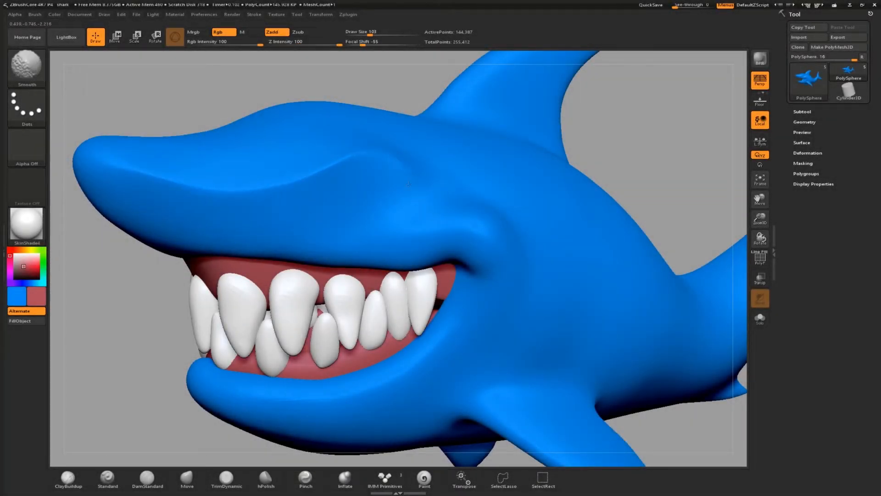
{"action": "key", "text": "s"}
{"action": "left_click_drag", "start_coordinate": [354, 211], "coordinate": [349, 211]}
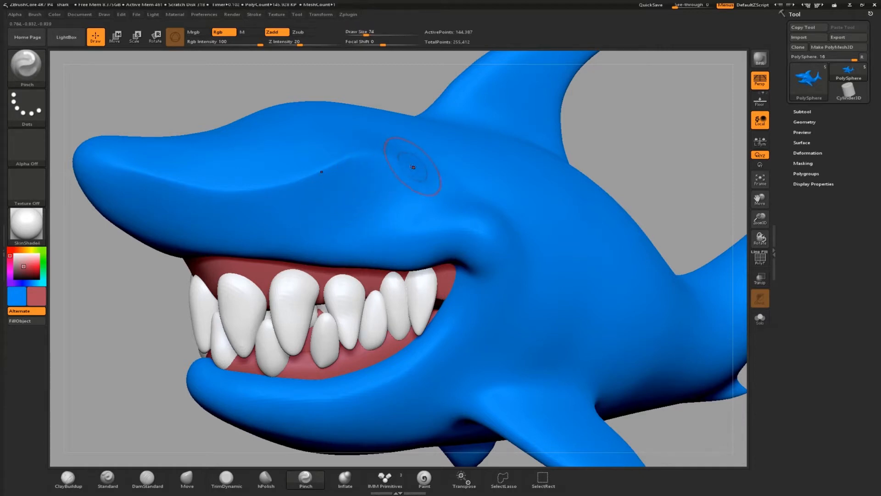
Switch to the hPolish brush using its brush shortcut letters.
{"action": "key", "text": "b"}
{"action": "key", "text": "h"}
{"action": "key", "text": "p"}
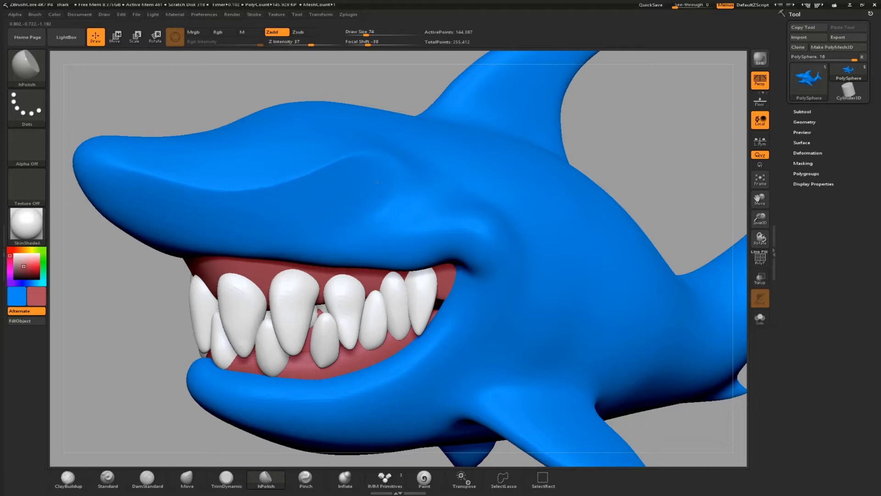
Set the hPolish brush draw size to 81.
{"action": "key", "text": "shift"}
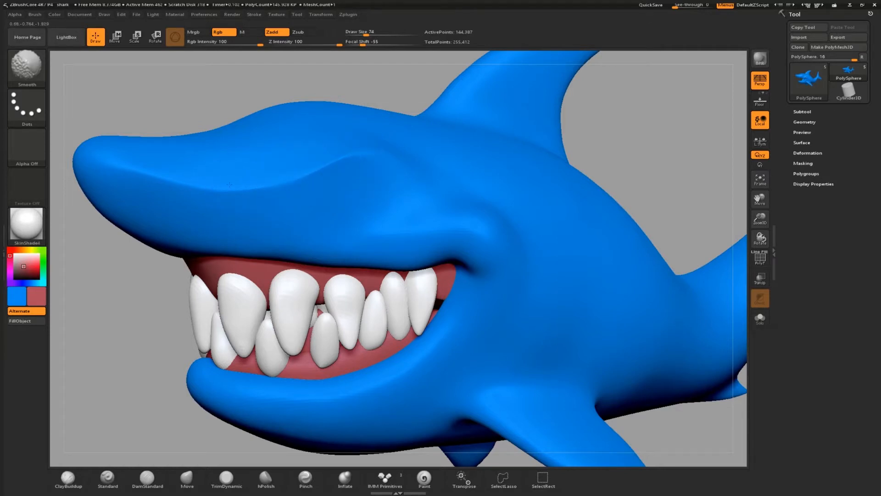
{"action": "key", "text": "s"}
{"action": "left_click_drag", "start_coordinate": [345, 201], "coordinate": [356, 197]}
{"action": "key", "text": "s"}
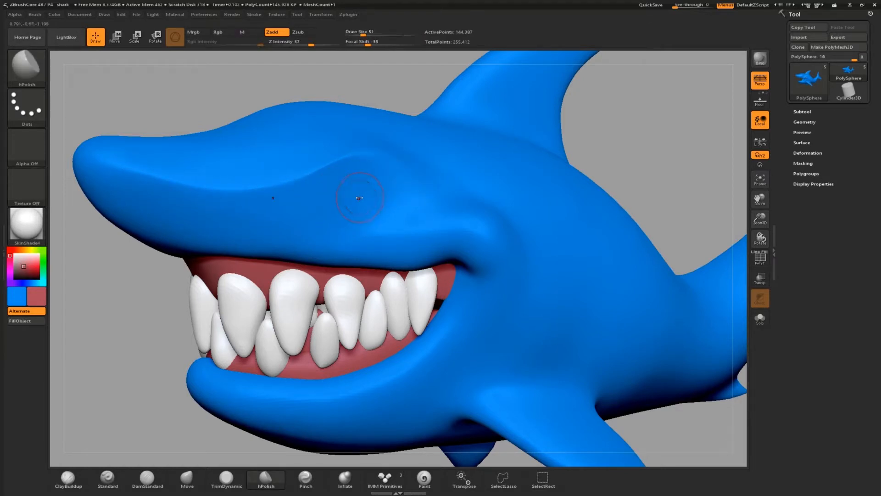
Switch to the Inflate brush and inflate the cheek area behind the mouth corner.
{"action": "key", "text": "s"}
{"action": "left_click_drag", "start_coordinate": [353, 196], "coordinate": [404, 197]}
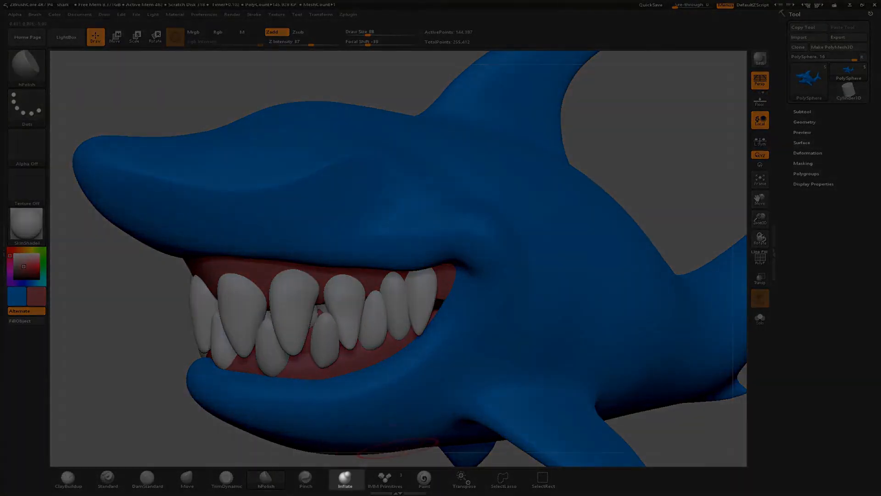
{"action": "left_click", "coordinate": [345, 477]}
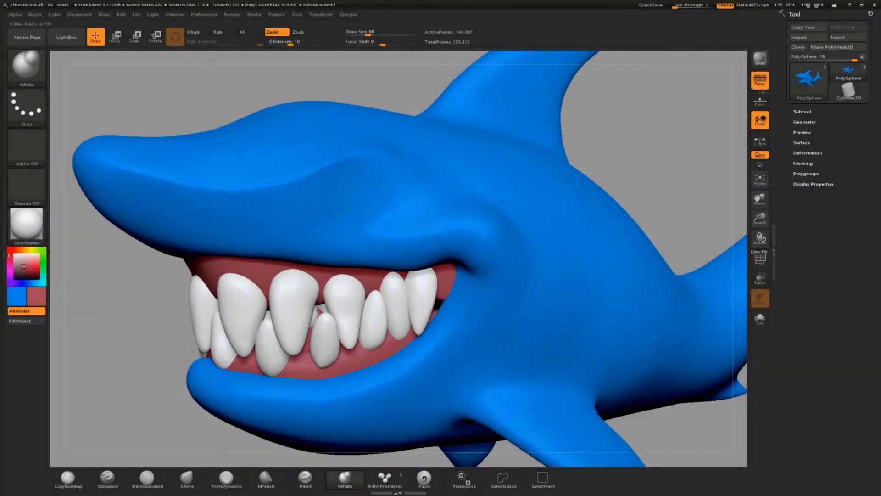
{"action": "mouse_move", "coordinate": [390, 246]}
{"action": "left_mouse_down"}
{"action": "mouse_move", "coordinate": [434, 247]}
{"action": "mouse_move", "coordinate": [489, 266]}
{"action": "mouse_move", "coordinate": [475, 298]}
{"action": "left_mouse_up"}
{"action": "left_click_drag", "start_coordinate": [476, 244], "coordinate": [450, 306]}
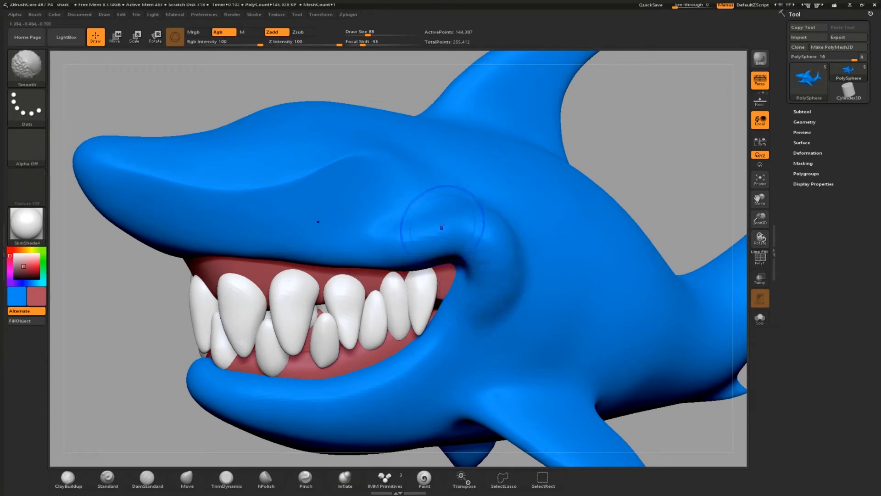
Set the Inflate draw size to 38 and raise a rounded bump around the eye socket.
{"action": "key", "text": "s"}
{"action": "mouse_move", "coordinate": [361, 201]}
{"action": "left_mouse_down"}
{"action": "mouse_move", "coordinate": [349, 198]}
{"action": "mouse_move", "coordinate": [361, 201]}
{"action": "mouse_move", "coordinate": [345, 216]}
{"action": "left_mouse_up"}
{"action": "key", "text": "s"}
{"action": "key", "text": "s"}
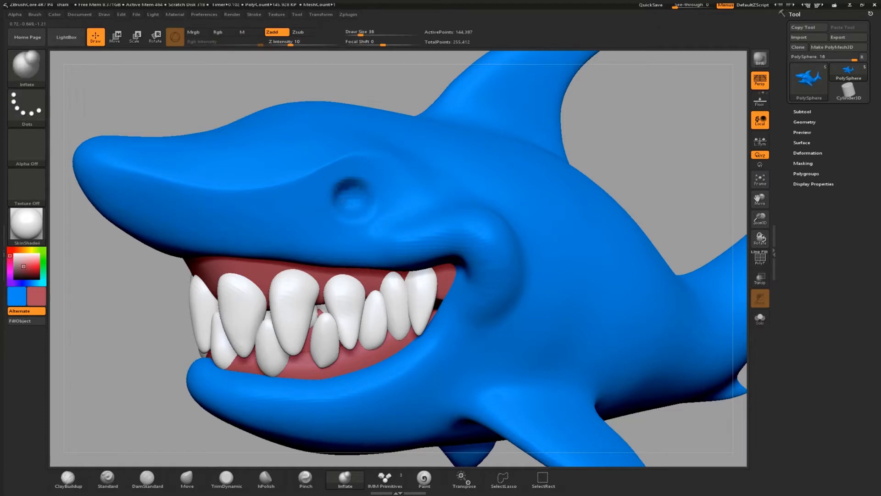
Set the draw size to 78 and paint a mask over the gill area behind the mouth.
{"action": "key", "text": "s"}
{"action": "left_click_drag", "start_coordinate": [379, 201], "coordinate": [386, 201]}
{"action": "left_click_drag", "start_coordinate": [505, 283], "coordinate": [484, 305], "text": "shift"}
{"action": "mouse_move", "coordinate": [666, 157]}
{"action": "left_mouse_down", "text": "alt"}
{"action": "mouse_move", "coordinate": [604, 136]}
{"action": "mouse_move", "coordinate": [600, 168]}
{"action": "mouse_move", "coordinate": [607, 159]}
{"action": "left_mouse_up", "text": "alt"}
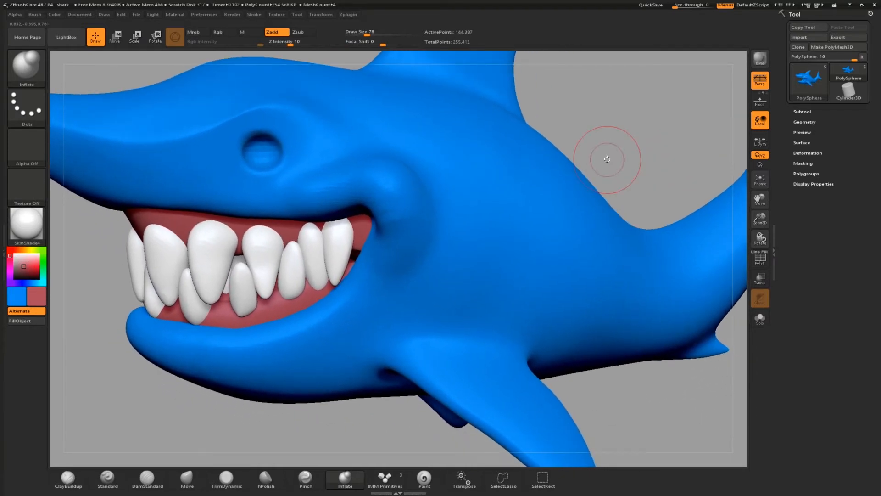
{"action": "mouse_move", "coordinate": [459, 213]}
{"action": "left_mouse_down", "text": "ctrl"}
{"action": "mouse_move", "coordinate": [452, 266]}
{"action": "mouse_move", "coordinate": [381, 337]}
{"action": "mouse_move", "coordinate": [416, 202]}
{"action": "mouse_move", "coordinate": [391, 292]}
{"action": "mouse_move", "coordinate": [395, 284]}
{"action": "left_mouse_up", "text": "ctrl"}
{"action": "mouse_move", "coordinate": [439, 225]}
{"action": "left_mouse_down", "text": "ctrl"}
{"action": "mouse_move", "coordinate": [441, 197]}
{"action": "mouse_move", "coordinate": [421, 250]}
{"action": "mouse_move", "coordinate": [389, 293]}
{"action": "left_mouse_up", "text": "ctrl"}
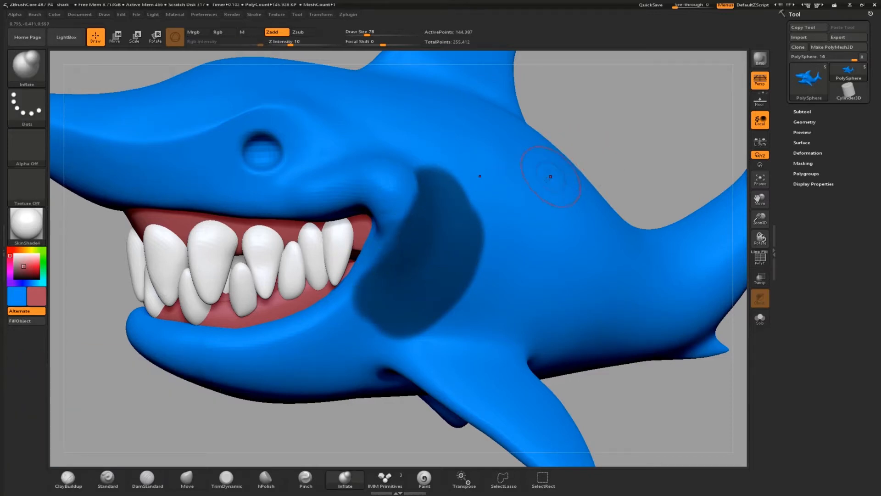
Set the draw size to 132 and invert the mask so only the gill area stays unmasked.
{"action": "key", "text": "s"}
{"action": "left_click_drag", "start_coordinate": [471, 210], "coordinate": [478, 211]}
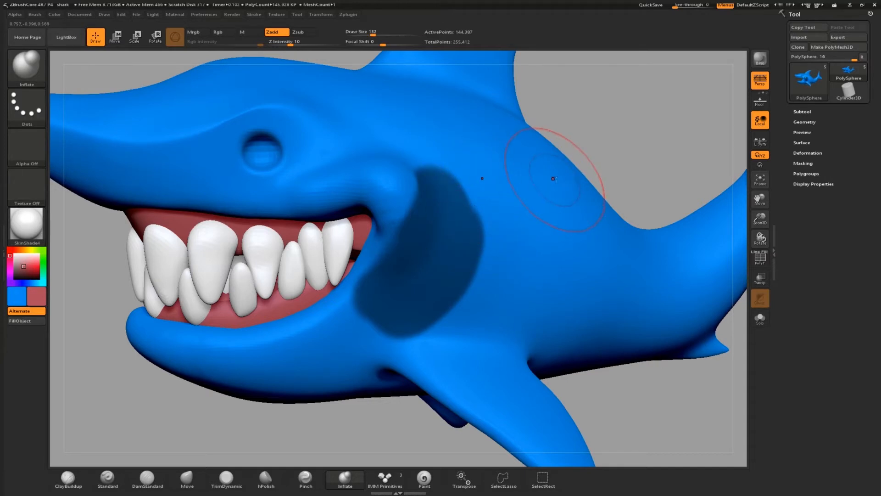
{"action": "left_click_drag", "start_coordinate": [592, 140], "coordinate": [612, 159]}
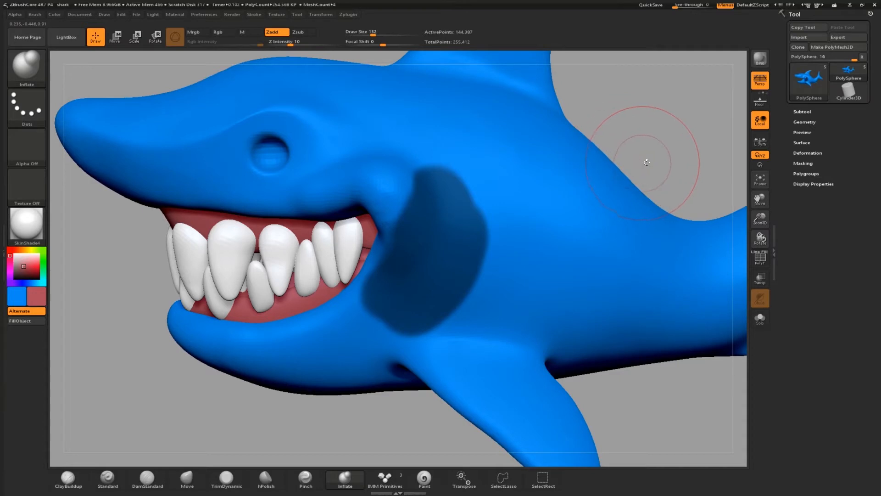
{"action": "key", "text": "ctrl"}
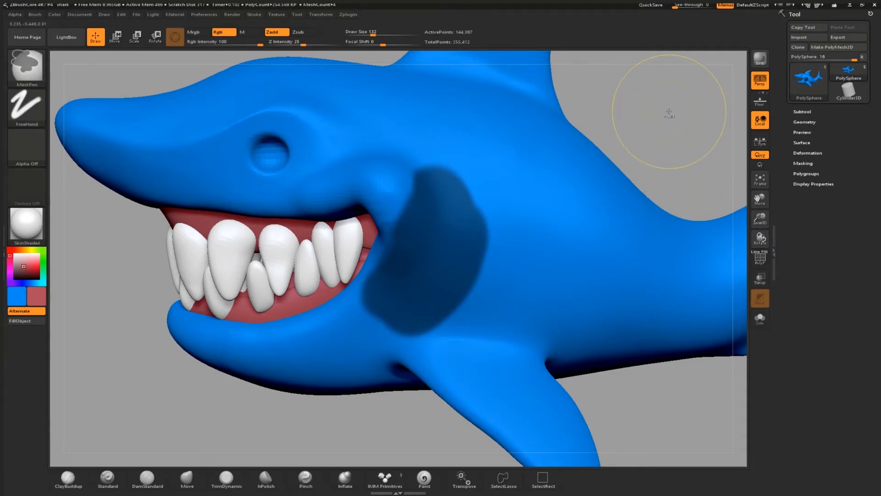
{"action": "left_click", "coordinate": [670, 113], "text": "ctrl"}
Select the Inflate brush, set its draw size to 251 and inflate the unmasked gill area.
{"action": "key", "text": "b"}
{"action": "key", "text": "i"}
{"action": "key", "text": "n"}
{"action": "mouse_move", "coordinate": [653, 146]}
{"action": "left_mouse_down"}
{"action": "mouse_move", "coordinate": [687, 153]}
{"action": "mouse_move", "coordinate": [653, 154]}
{"action": "left_mouse_up"}
{"action": "key", "text": "s"}
{"action": "left_click_drag", "start_coordinate": [453, 268], "coordinate": [456, 267]}
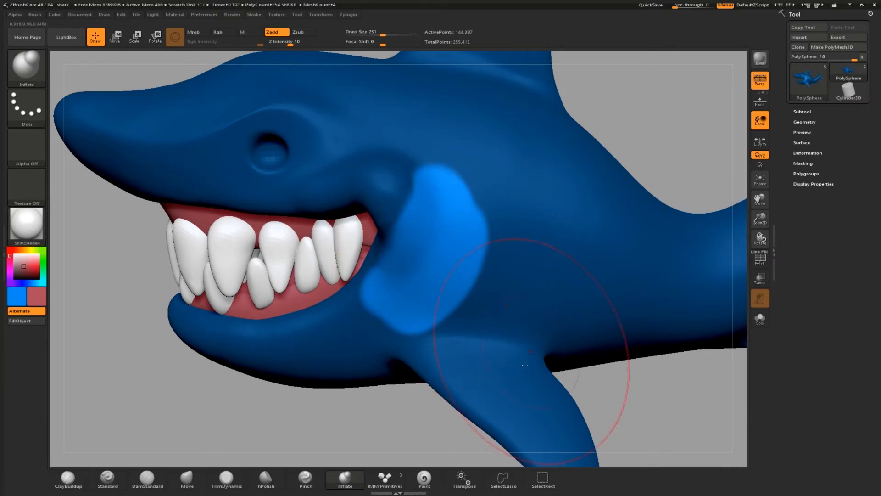
{"action": "left_click", "coordinate": [350, 480]}
{"action": "mouse_move", "coordinate": [472, 234]}
{"action": "left_mouse_down"}
{"action": "mouse_move", "coordinate": [455, 257]}
{"action": "mouse_move", "coordinate": [459, 238]}
{"action": "mouse_move", "coordinate": [452, 263]}
{"action": "mouse_move", "coordinate": [482, 239]}
{"action": "mouse_move", "coordinate": [459, 298]}
{"action": "mouse_move", "coordinate": [434, 317]}
{"action": "left_mouse_up"}
Clear the mask and keep shaping the edges of the inflated gill bulge.
{"action": "key", "text": "ctrl+shift+a"}
{"action": "mouse_move", "coordinate": [459, 206]}
{"action": "left_mouse_down", "text": "shift"}
{"action": "mouse_move", "coordinate": [469, 227]}
{"action": "mouse_move", "coordinate": [415, 309]}
{"action": "left_mouse_up", "text": "shift"}
{"action": "key", "text": "s"}
{"action": "mouse_move", "coordinate": [462, 248]}
{"action": "left_mouse_down"}
{"action": "mouse_move", "coordinate": [487, 232]}
{"action": "mouse_move", "coordinate": [465, 303]}
{"action": "left_mouse_up"}
{"action": "mouse_move", "coordinate": [459, 220]}
{"action": "left_mouse_down", "text": "ctrl+alt"}
{"action": "mouse_move", "coordinate": [447, 277]}
{"action": "mouse_move", "coordinate": [461, 224]}
{"action": "left_mouse_up", "text": "ctrl+alt"}
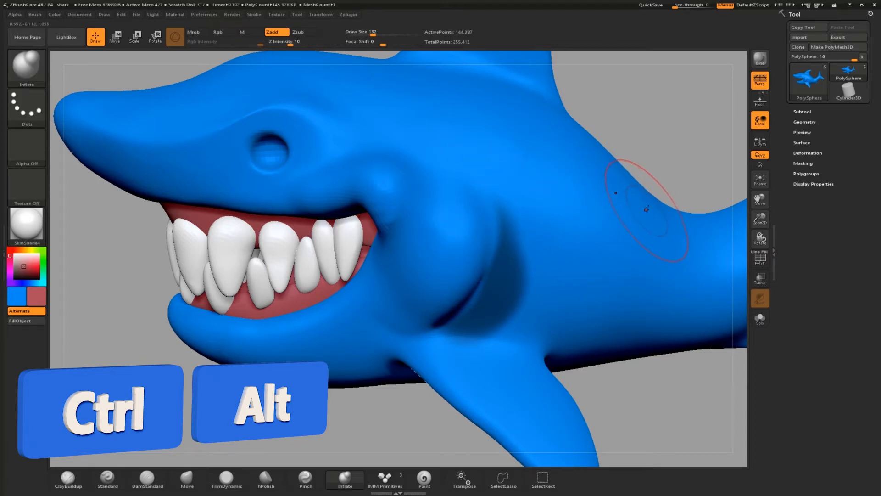
{"action": "left_click_drag", "start_coordinate": [661, 152], "coordinate": [679, 147]}
{"action": "key", "text": "ctrl+shift+a"}
{"action": "left_click_drag", "start_coordinate": [616, 178], "coordinate": [635, 174]}
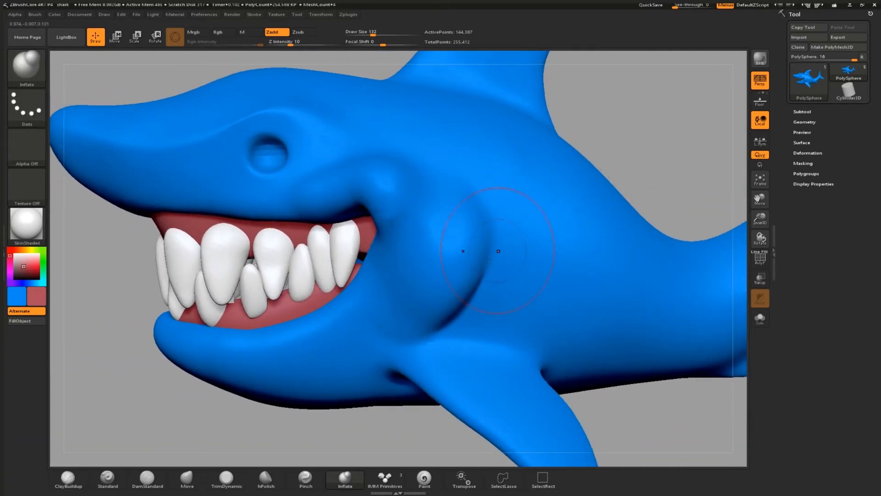
Set the draw size to 184 and mask the body around the cheek bulge, leaving the bulge unmasked.
{"action": "key", "text": "s"}
{"action": "left_click_drag", "start_coordinate": [481, 254], "coordinate": [478, 255]}
{"action": "mouse_move", "coordinate": [496, 226]}
{"action": "left_mouse_down", "text": "ctrl"}
{"action": "mouse_move", "coordinate": [470, 304]}
{"action": "mouse_move", "coordinate": [481, 276]}
{"action": "left_mouse_up", "text": "ctrl"}
{"action": "left_click", "coordinate": [619, 166], "text": "ctrl"}
{"action": "key", "text": "s"}
{"action": "left_click_drag", "start_coordinate": [545, 220], "coordinate": [553, 221]}
{"action": "mouse_move", "coordinate": [642, 172]}
{"action": "left_mouse_down"}
{"action": "mouse_move", "coordinate": [680, 177]}
{"action": "mouse_move", "coordinate": [671, 173]}
{"action": "left_mouse_up"}
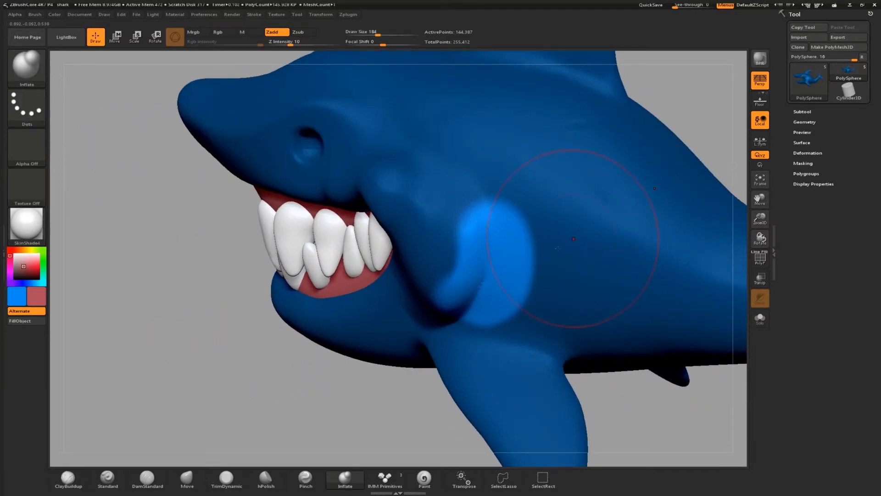
Select the Move brush, reshape the cheek bulge, then clear the mask and smooth the area at size 71.
{"action": "key", "text": "b"}
{"action": "key", "text": "m"}
{"action": "key", "text": "v"}
{"action": "key", "text": "s"}
{"action": "mouse_move", "coordinate": [516, 277]}
{"action": "left_mouse_down"}
{"action": "mouse_move", "coordinate": [498, 288]}
{"action": "mouse_move", "coordinate": [501, 312]}
{"action": "left_mouse_up"}
{"action": "left_click_drag", "start_coordinate": [303, 355], "coordinate": [385, 358]}
{"action": "left_click_drag", "start_coordinate": [317, 420], "coordinate": [337, 436], "text": "ctrl"}
{"action": "key", "text": "s"}
{"action": "left_click_drag", "start_coordinate": [511, 238], "coordinate": [495, 239]}
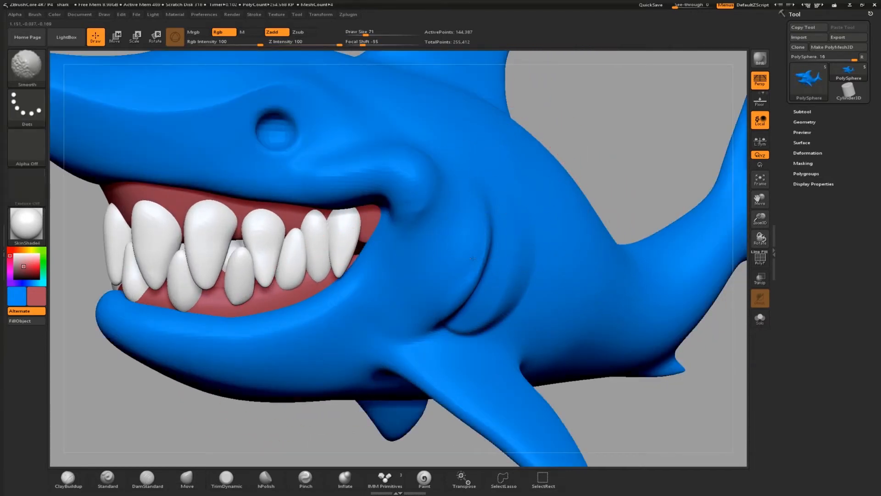
Frame the model and build up clay along the lower jaw toward the mouth corner with ClayBuildup.
{"action": "key", "text": "f"}
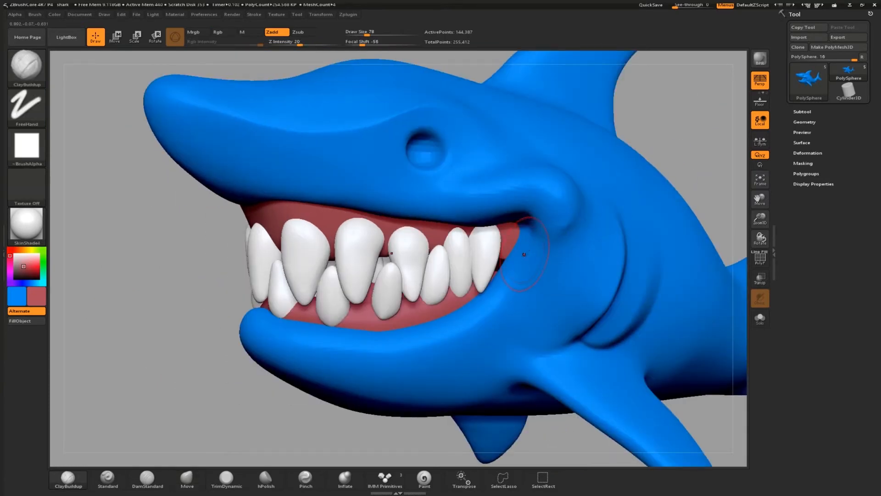
{"action": "mouse_move", "coordinate": [536, 234]}
{"action": "left_mouse_down"}
{"action": "mouse_move", "coordinate": [513, 281]}
{"action": "mouse_move", "coordinate": [440, 317]}
{"action": "mouse_move", "coordinate": [324, 334]}
{"action": "mouse_move", "coordinate": [328, 370]}
{"action": "mouse_move", "coordinate": [393, 365]}
{"action": "mouse_move", "coordinate": [431, 347]}
{"action": "mouse_move", "coordinate": [398, 342]}
{"action": "left_mouse_up"}
{"action": "mouse_move", "coordinate": [477, 317]}
{"action": "left_mouse_down"}
{"action": "mouse_move", "coordinate": [423, 342]}
{"action": "mouse_move", "coordinate": [513, 291]}
{"action": "left_mouse_up"}
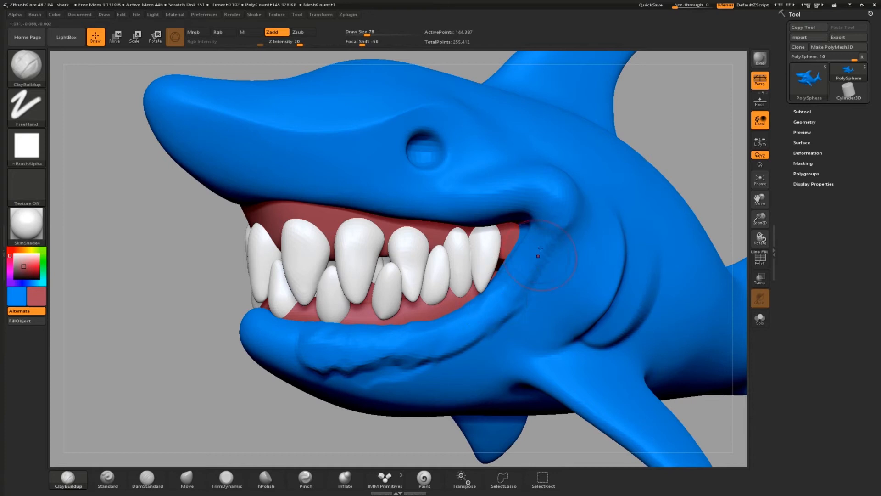
Add another ClayBuildup stroke at the mouth corner and smooth along the lower jaw.
{"action": "mouse_move", "coordinate": [554, 232]}
{"action": "left_mouse_down"}
{"action": "mouse_move", "coordinate": [538, 268]}
{"action": "mouse_move", "coordinate": [479, 327]}
{"action": "left_mouse_up"}
{"action": "key", "text": "shift"}
{"action": "key", "text": "s"}
{"action": "left_click", "coordinate": [435, 352]}
{"action": "mouse_move", "coordinate": [465, 345]}
{"action": "left_mouse_down", "text": "shift"}
{"action": "mouse_move", "coordinate": [407, 362]}
{"action": "mouse_move", "coordinate": [289, 360]}
{"action": "left_mouse_up", "text": "shift"}
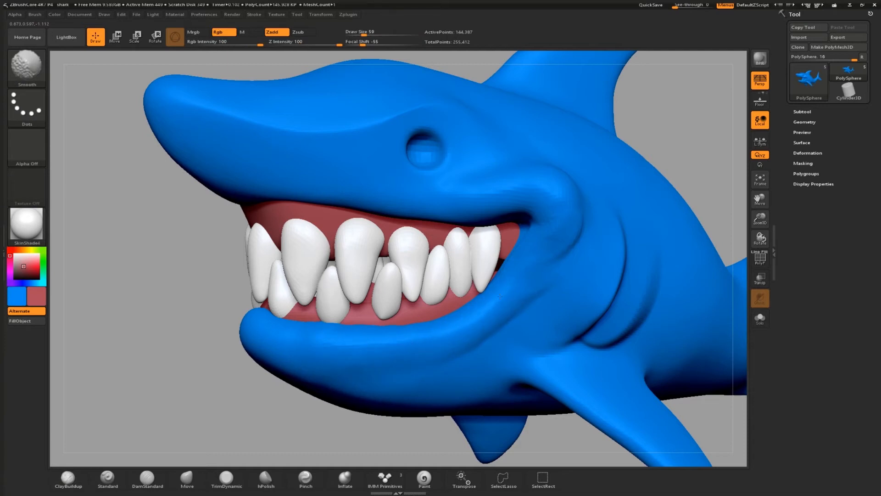
Build up the mouth corner further with ClayBuildup strokes at draw size 88.
{"action": "left_click_drag", "start_coordinate": [561, 236], "coordinate": [517, 298]}
{"action": "left_click_drag", "start_coordinate": [567, 239], "coordinate": [515, 299]}
{"action": "key", "text": "shift"}
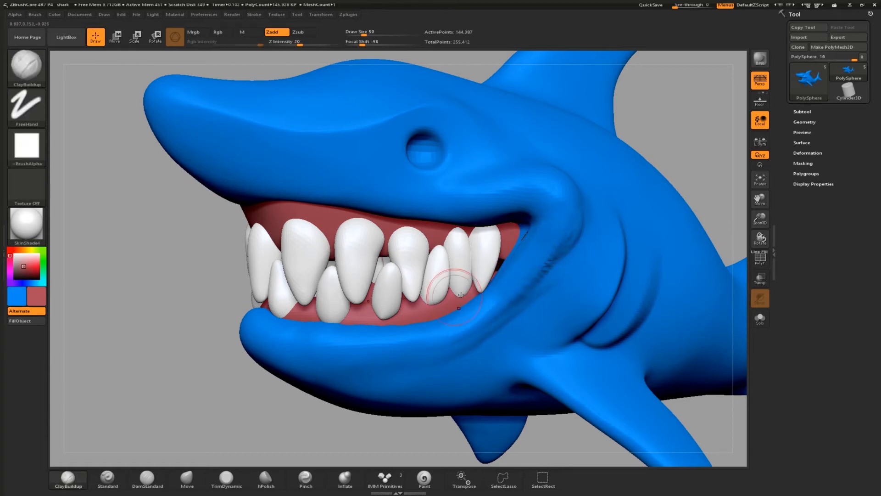
{"action": "left_click_drag", "start_coordinate": [561, 251], "coordinate": [535, 294], "text": "shift"}
{"action": "mouse_move", "coordinate": [688, 159]}
{"action": "left_mouse_down", "text": "alt"}
{"action": "mouse_move", "coordinate": [613, 158]}
{"action": "mouse_move", "coordinate": [684, 159]}
{"action": "left_mouse_up", "text": "alt"}
Apply ClayPolish to the shark from the Geometry settings.
{"action": "left_click", "coordinate": [810, 122]}
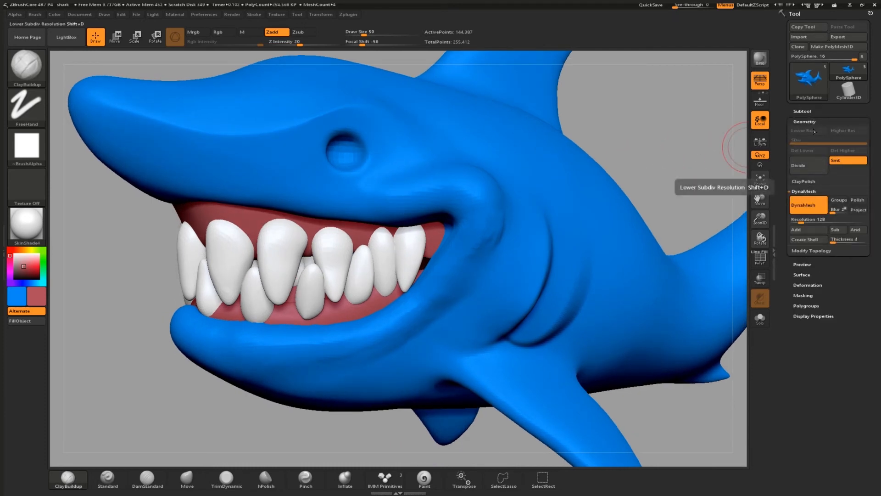
{"action": "left_click", "coordinate": [803, 182]}
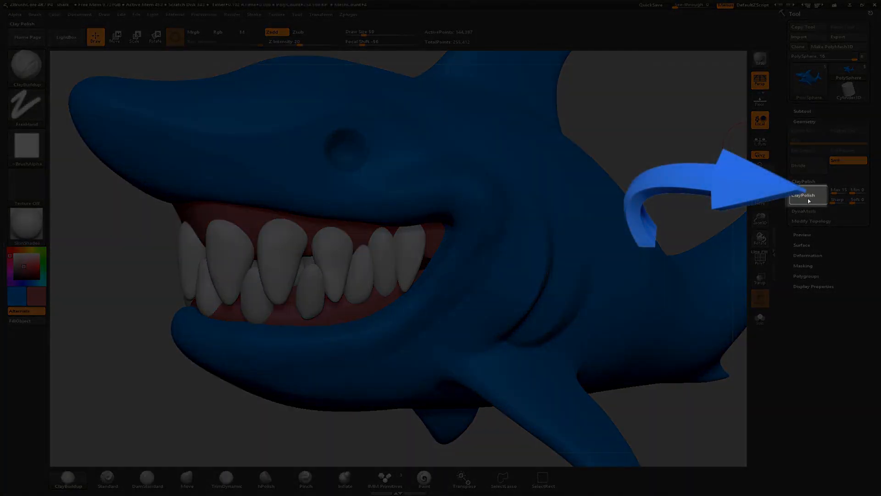
{"action": "left_click", "coordinate": [809, 201]}
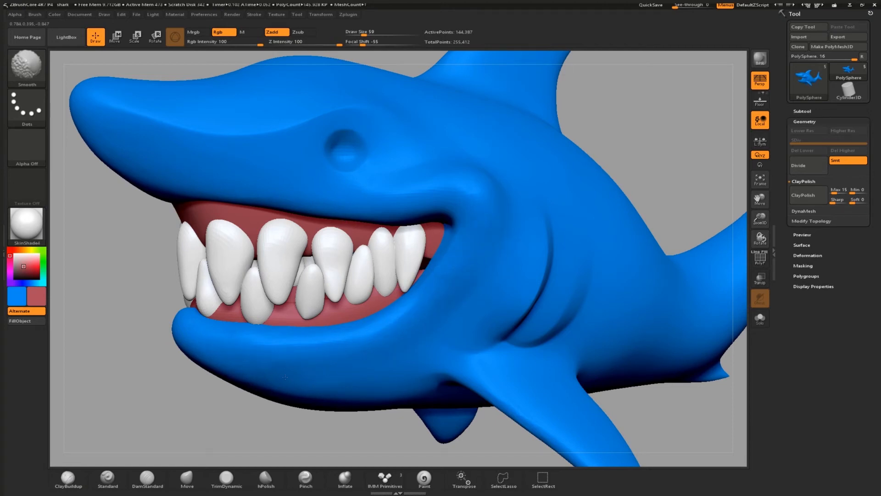
Rotate to a side view of the shark and set the Move brush draw size to 81.
{"action": "key", "text": "shift"}
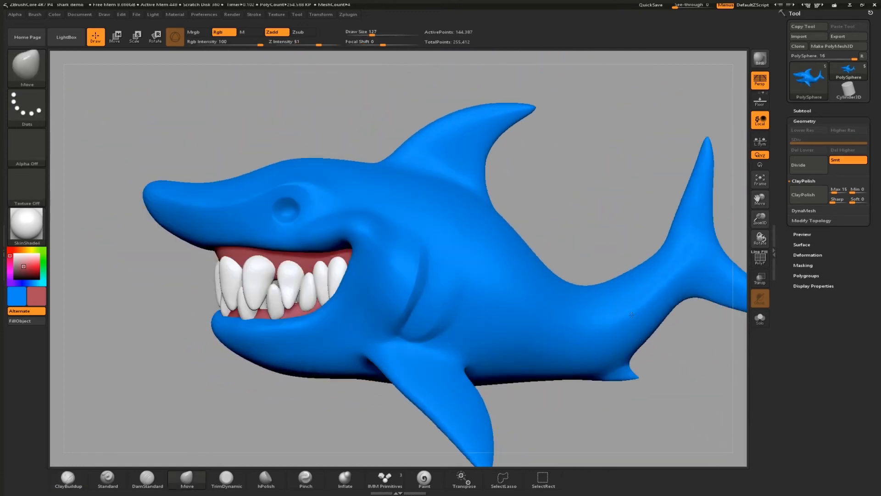
{"action": "left_click_drag", "start_coordinate": [692, 352], "coordinate": [582, 349], "text": "alt"}
{"action": "key", "text": "b"}
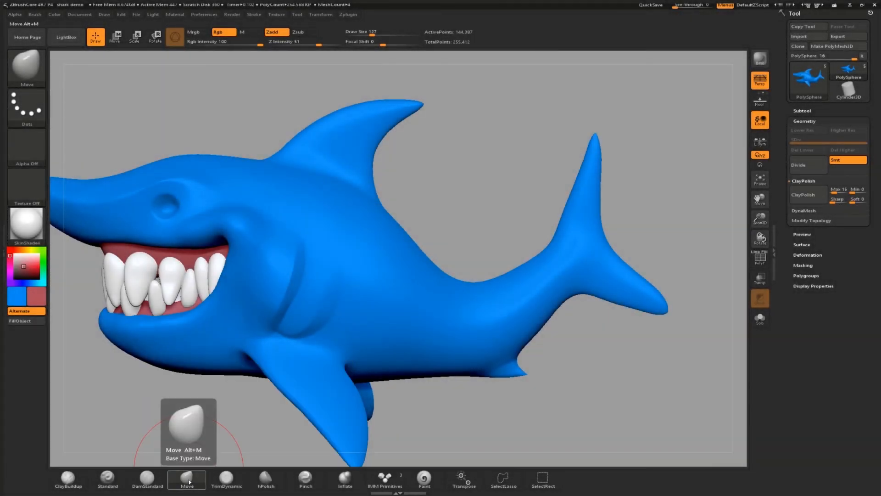
{"action": "key", "text": "s"}
{"action": "left_click_drag", "start_coordinate": [484, 211], "coordinate": [503, 208]}
{"action": "mouse_move", "coordinate": [597, 214]}
{"action": "left_mouse_down"}
{"action": "mouse_move", "coordinate": [631, 213]}
{"action": "mouse_move", "coordinate": [589, 255]}
{"action": "left_mouse_up"}
{"action": "key", "text": "s"}
{"action": "left_click_drag", "start_coordinate": [495, 221], "coordinate": [472, 224]}
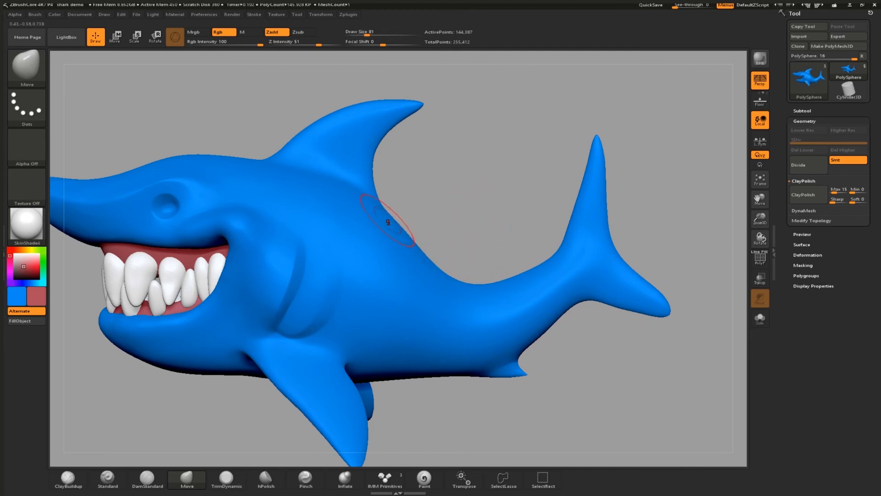
Try pulling the shark's side outward with the Move brush, then undo the stroke.
{"action": "left_click_drag", "start_coordinate": [454, 225], "coordinate": [417, 238]}
{"action": "left_click_drag", "start_coordinate": [483, 201], "coordinate": [501, 187]}
{"action": "mouse_move", "coordinate": [477, 254]}
{"action": "left_mouse_down"}
{"action": "mouse_move", "coordinate": [397, 300]}
{"action": "mouse_move", "coordinate": [459, 314]}
{"action": "mouse_move", "coordinate": [452, 331]}
{"action": "mouse_move", "coordinate": [461, 324]}
{"action": "mouse_move", "coordinate": [467, 296]}
{"action": "mouse_move", "coordinate": [367, 341]}
{"action": "left_mouse_up"}
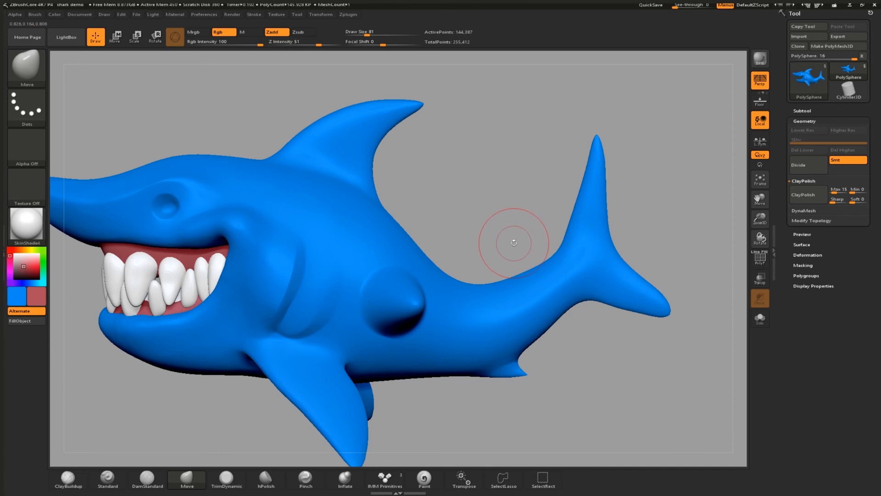
{"action": "key", "text": "ctrl+z"}
{"action": "left_click", "coordinate": [412, 307]}
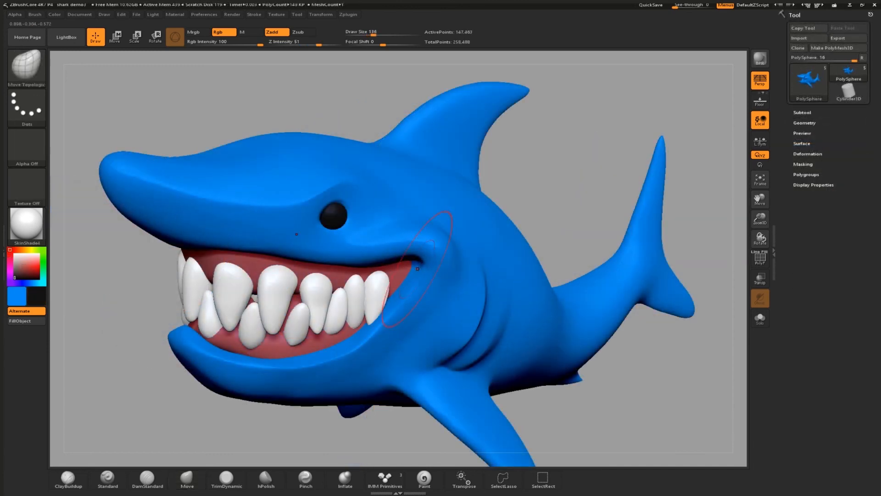
Switch brushes by shortcut letters, ending on Move Topological with draw size 149.
{"action": "key", "text": "b"}
{"action": "key", "text": "i"}
{"action": "key", "text": "n"}
{"action": "key", "text": "s"}
{"action": "left_click", "coordinate": [408, 276]}
{"action": "key", "text": "b"}
{"action": "key", "text": "m"}
{"action": "key", "text": "t"}
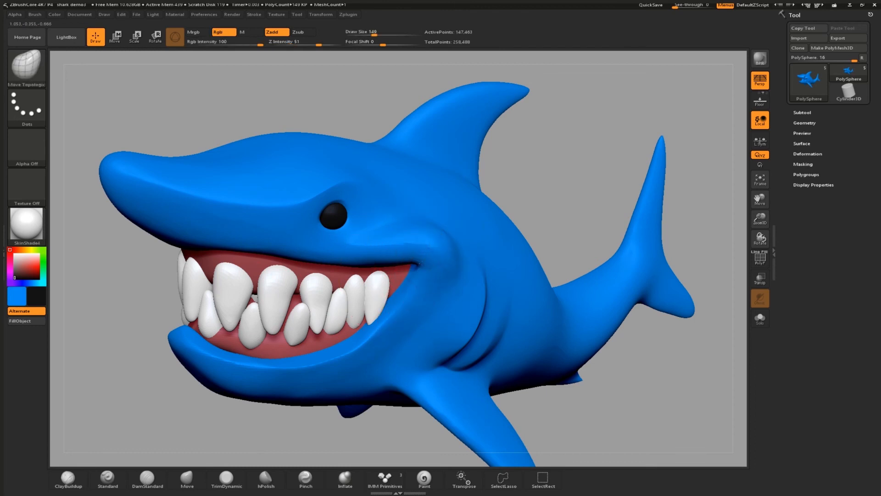